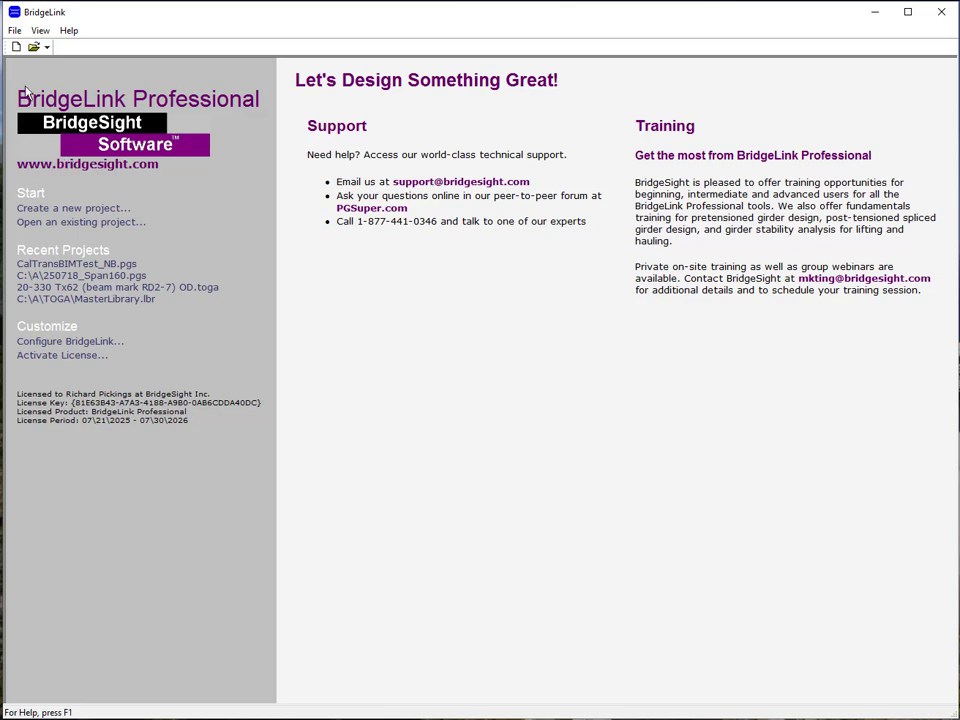
Step: Run the Configure BridgeLink wizard, keeping the PGSuper Professional server's Florida configuration and the PGSplice CalTrans configuration
{"action": "left_click", "coordinate": [15, 32]}
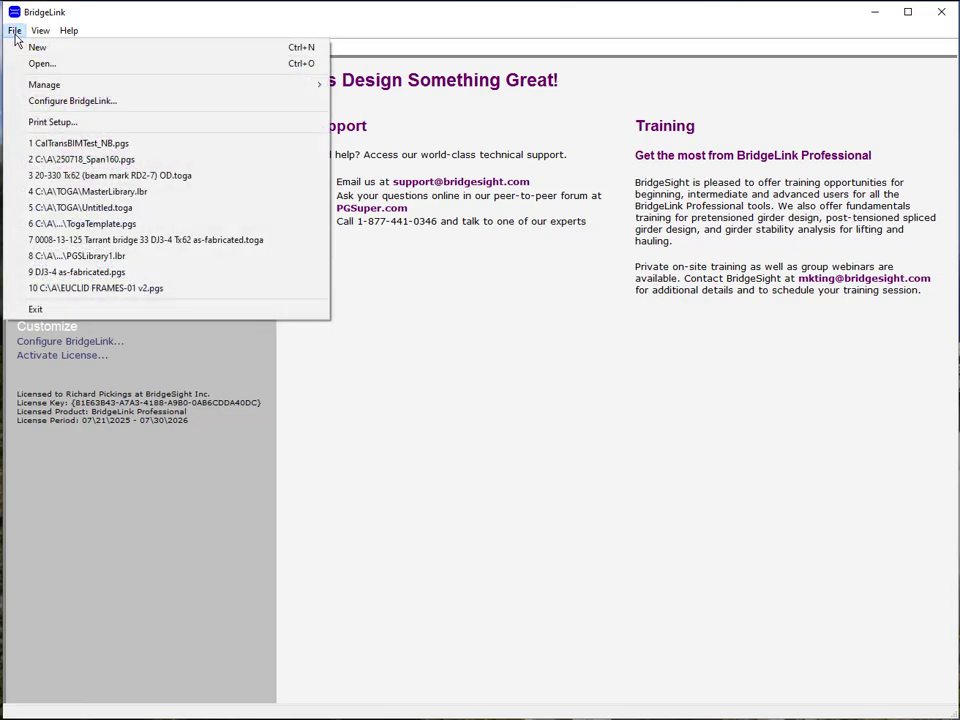
{"action": "left_click", "coordinate": [70, 101]}
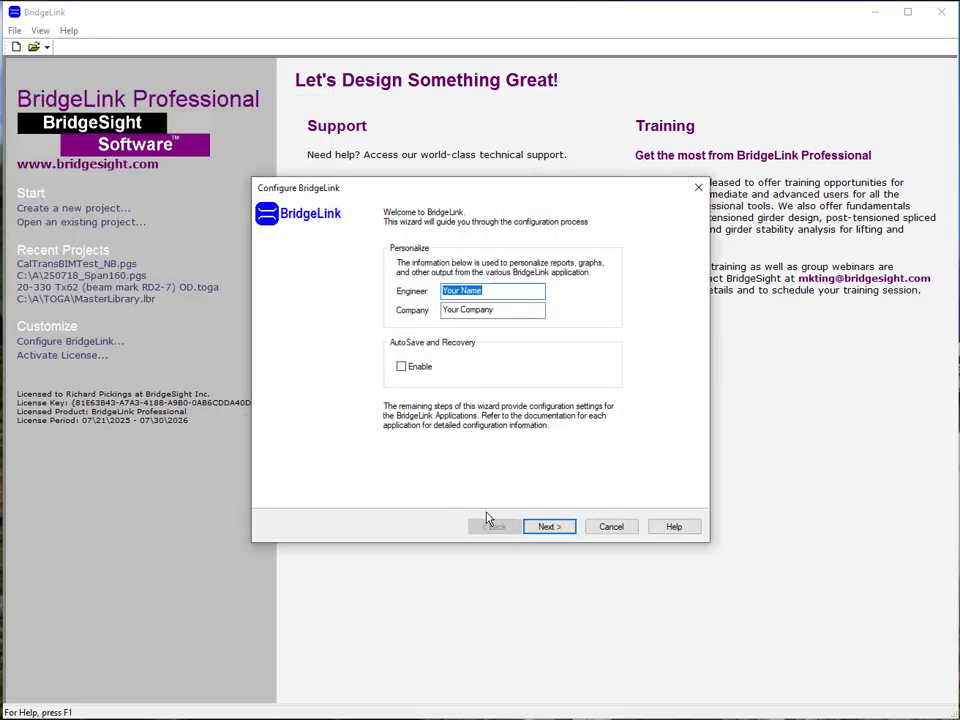
{"action": "left_click", "coordinate": [548, 528]}
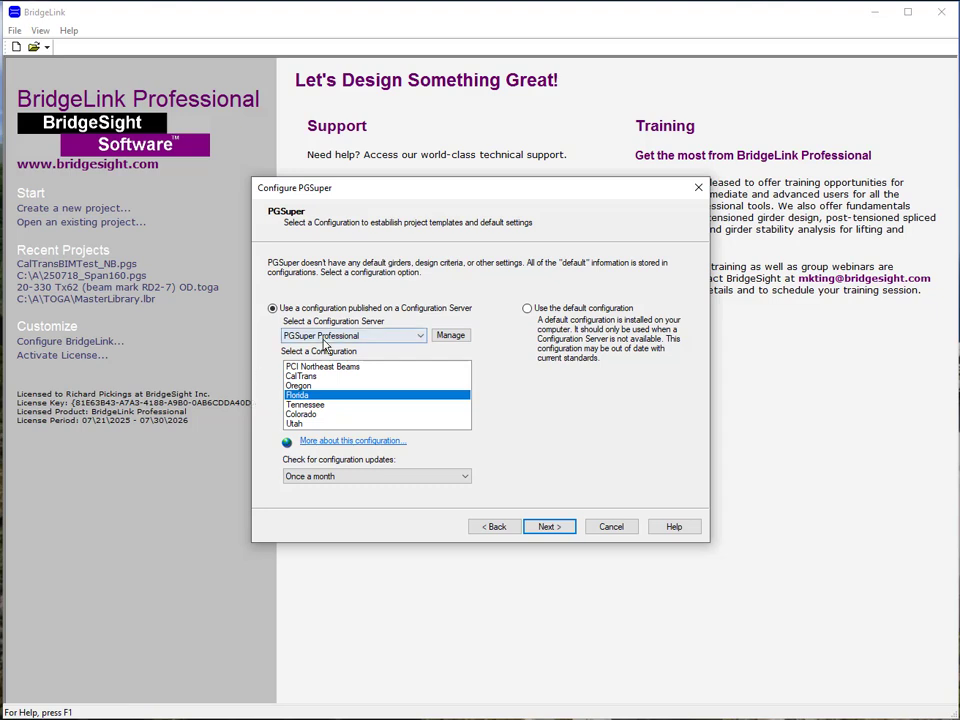
{"action": "left_click", "coordinate": [323, 344]}
{"action": "left_click", "coordinate": [320, 358]}
{"action": "left_click", "coordinate": [549, 527]}
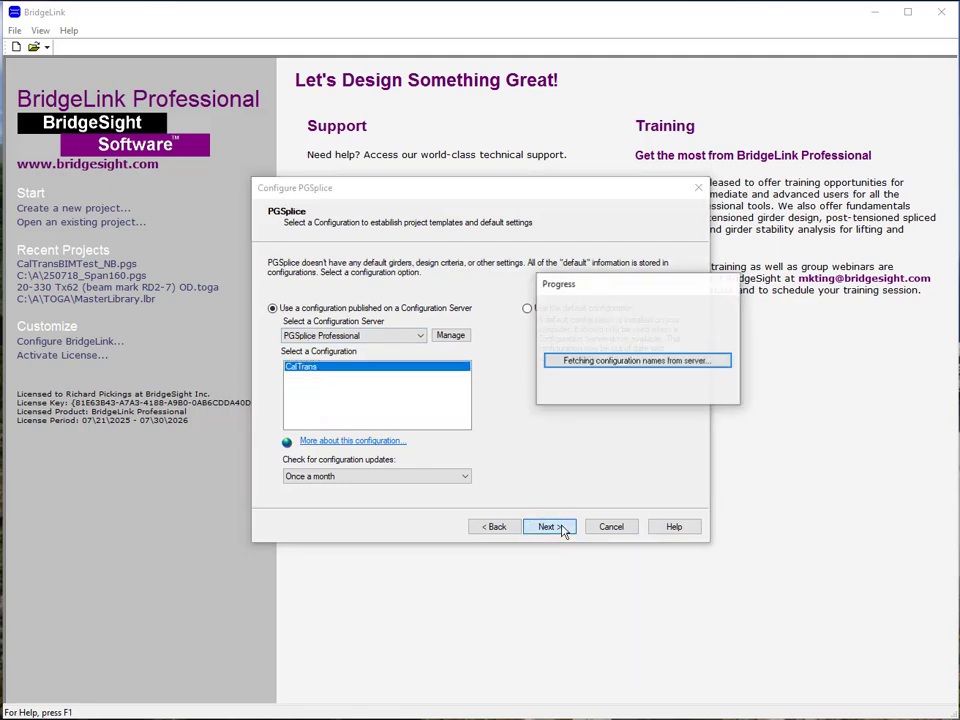
{"action": "left_click", "coordinate": [549, 527]}
{"action": "left_click", "coordinate": [549, 527]}
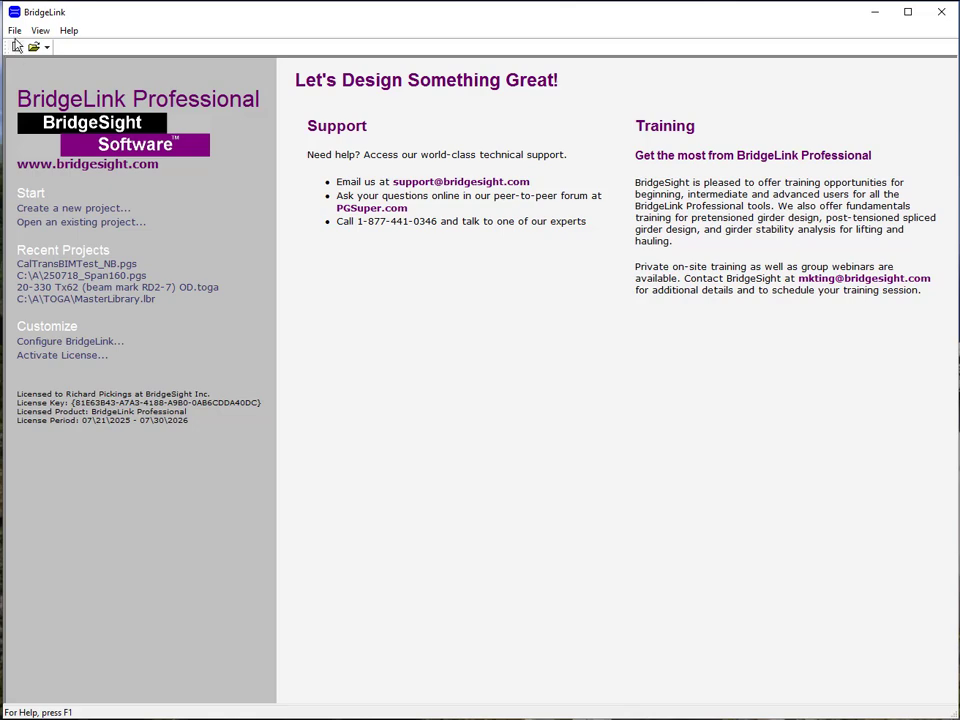
Step: Create a new PGSuper project from the FIB 63 template, accepting the default project properties
{"action": "left_click", "coordinate": [15, 30]}
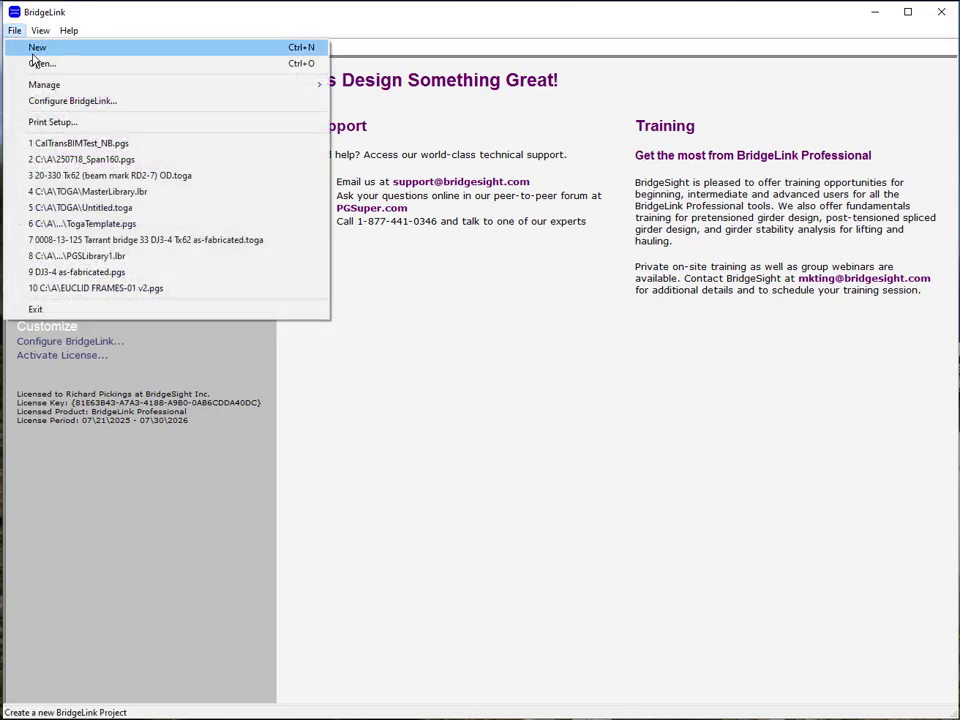
{"action": "left_click", "coordinate": [34, 52]}
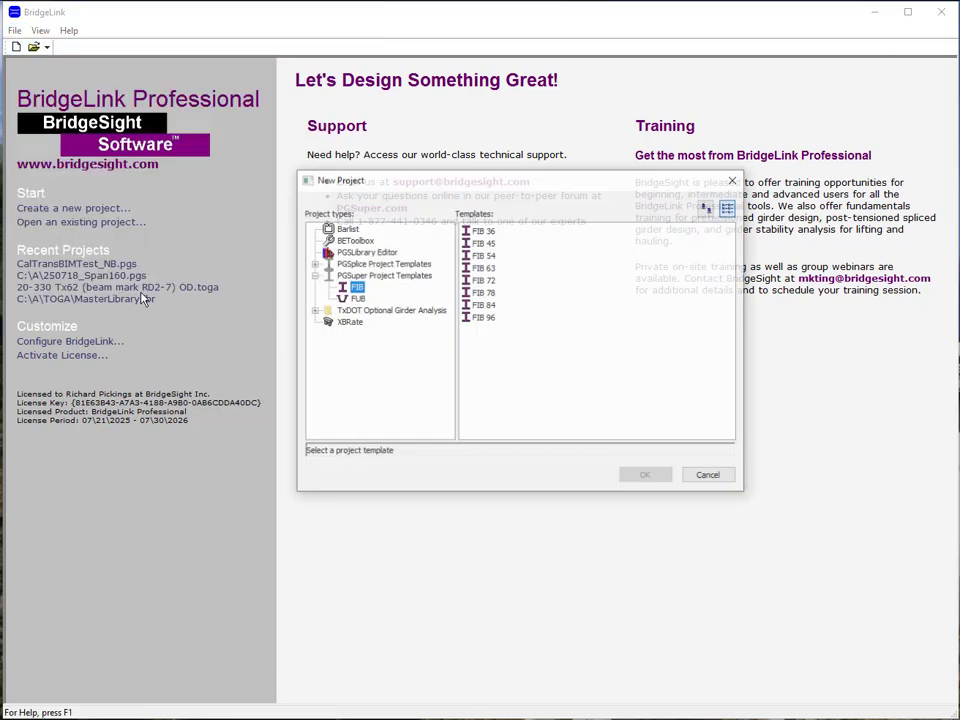
{"action": "left_click", "coordinate": [386, 276]}
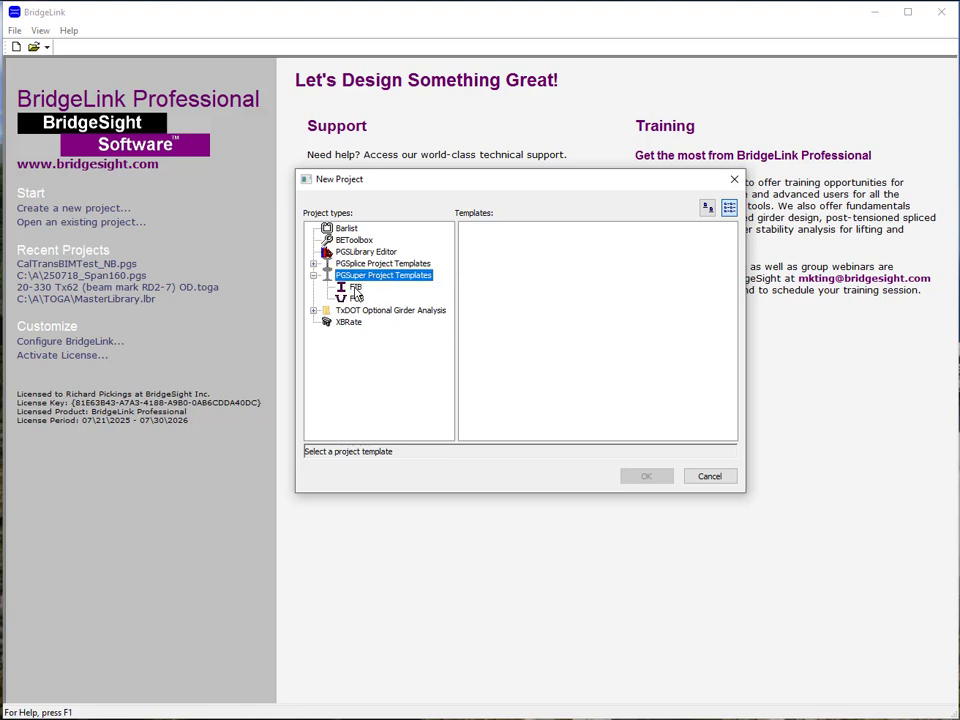
{"action": "left_click", "coordinate": [355, 288]}
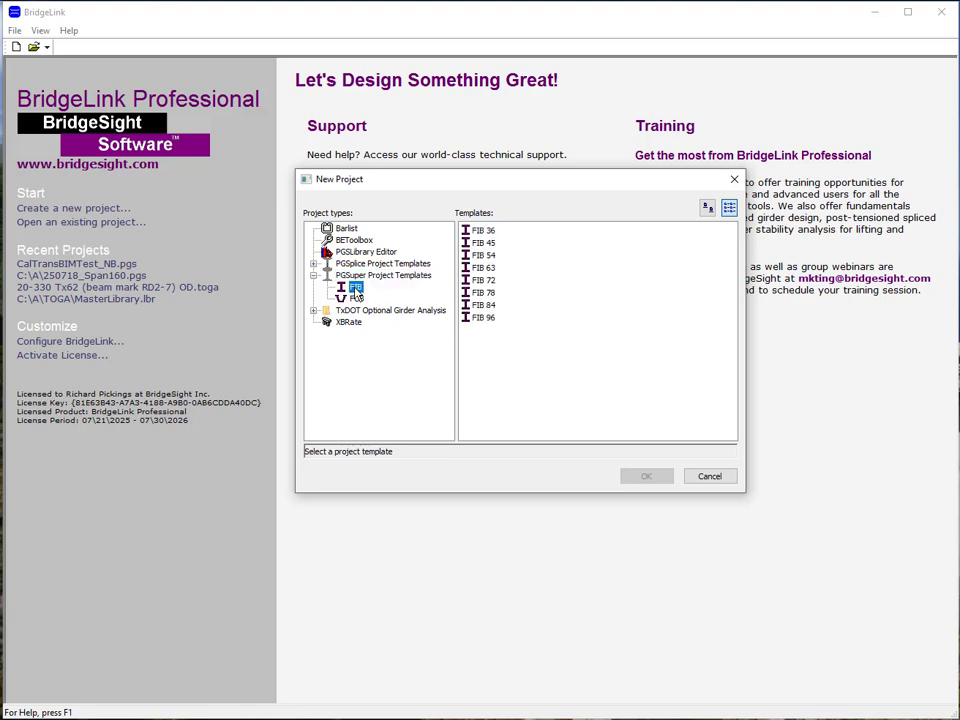
{"action": "double_click", "coordinate": [485, 270]}
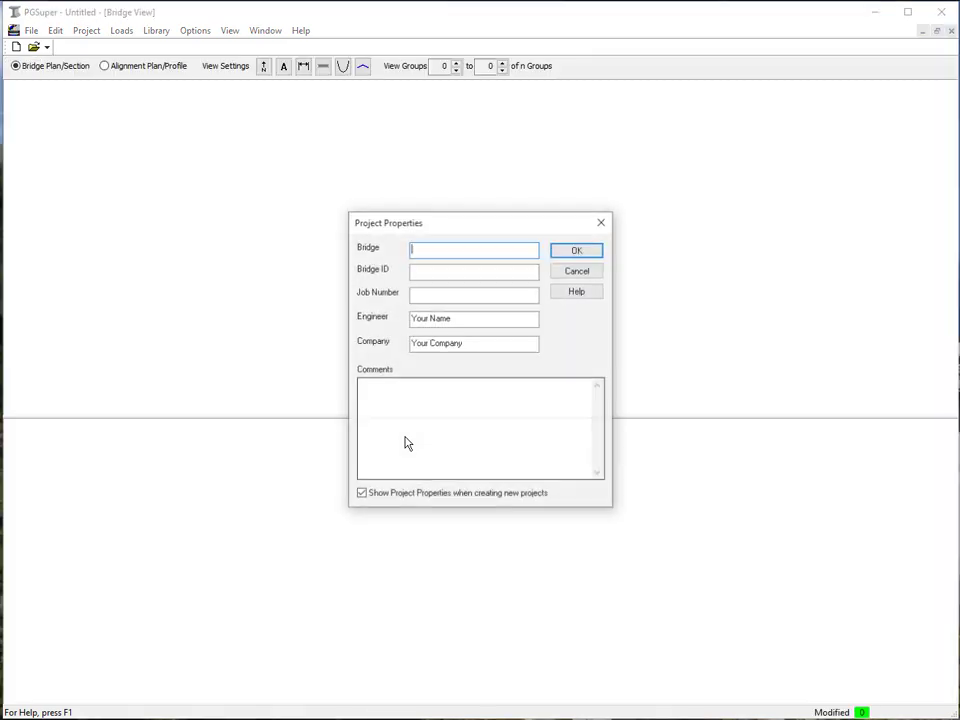
{"action": "left_click", "coordinate": [568, 252]}
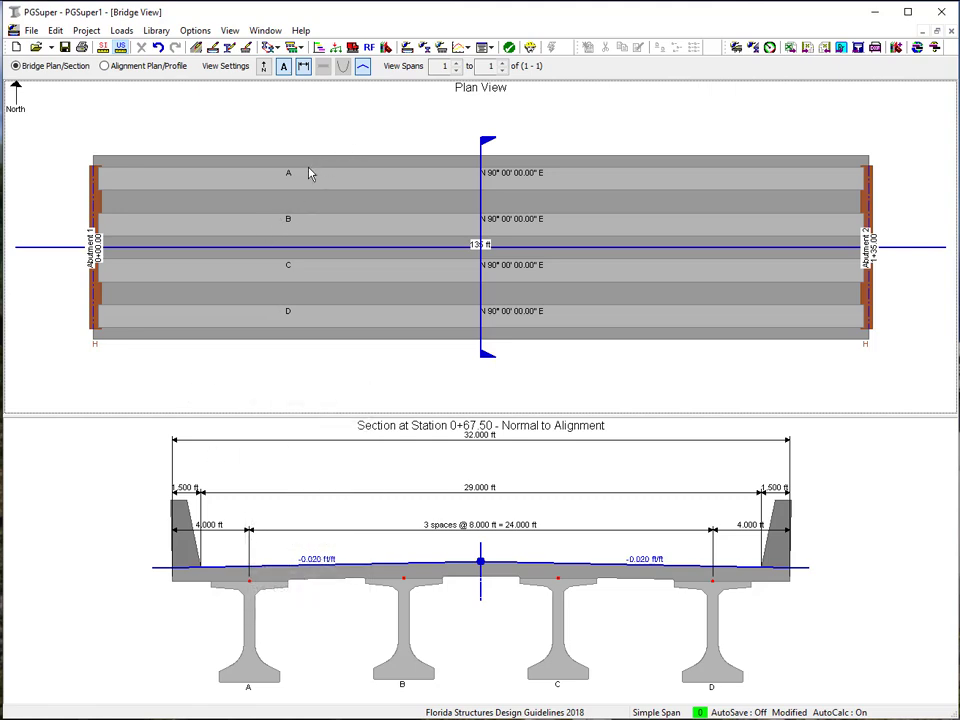
Step: Open the library editor's Girders library and duplicate the FIB 63 girder entry
{"action": "left_click", "coordinate": [156, 30]}
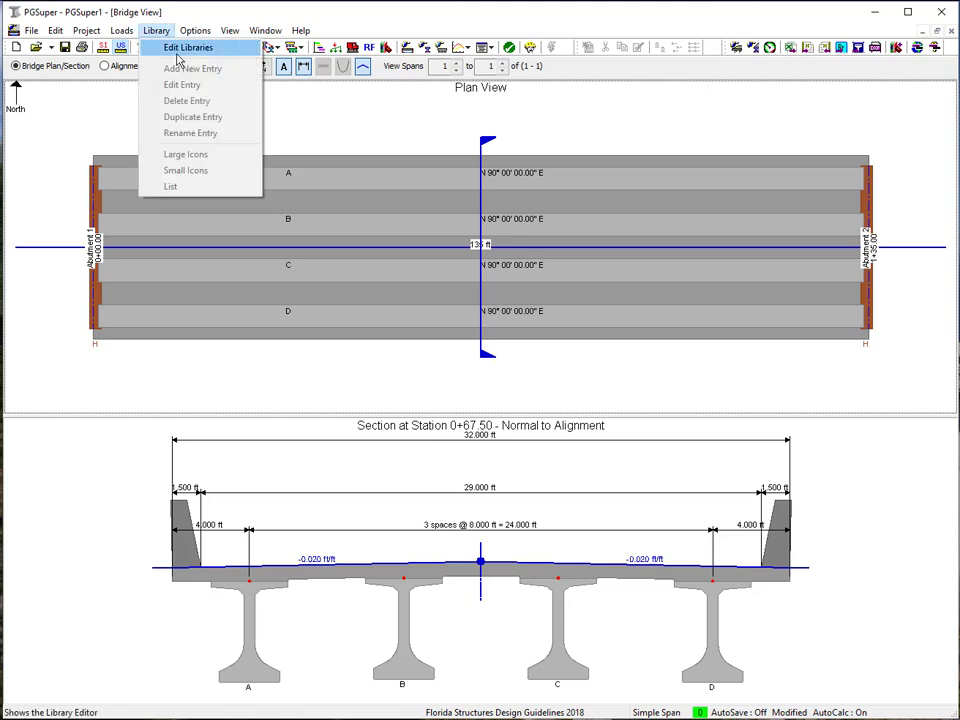
{"action": "left_click", "coordinate": [184, 48]}
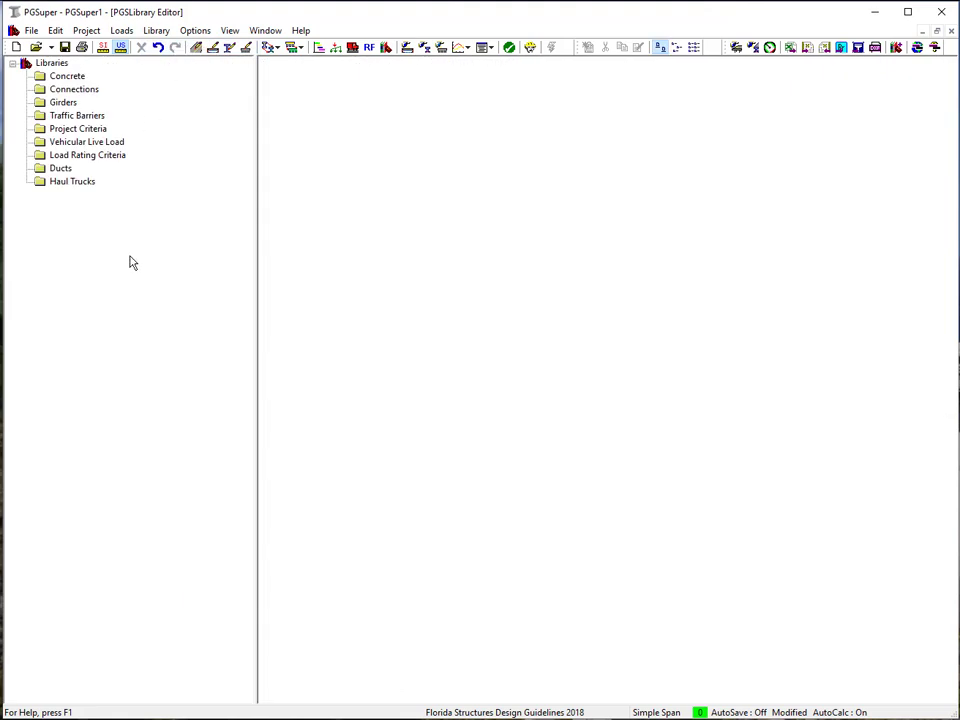
{"action": "left_click", "coordinate": [56, 102]}
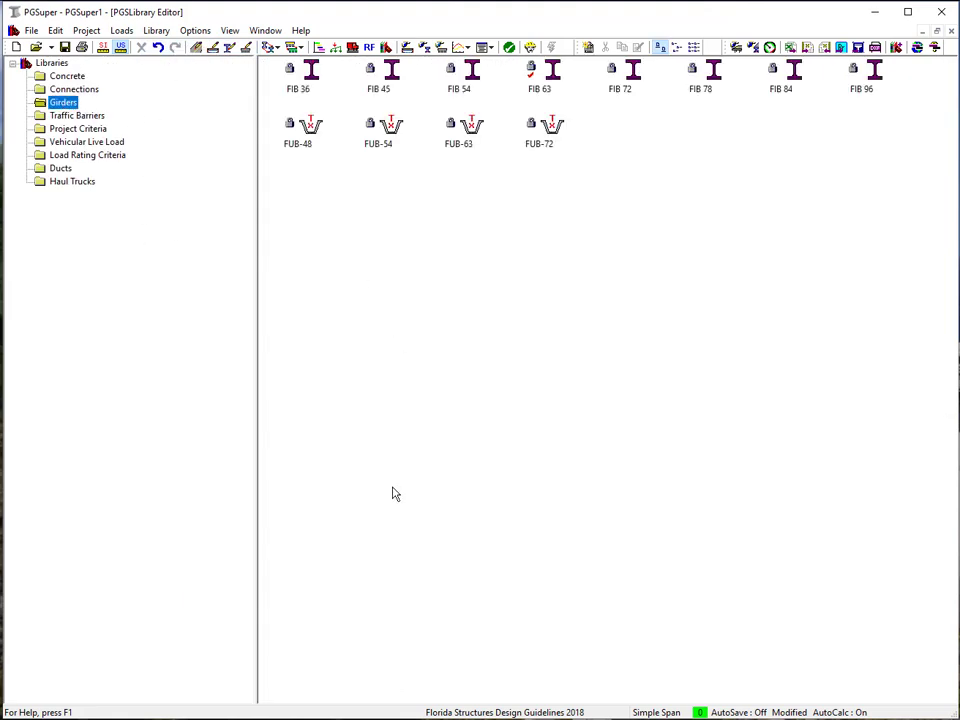
{"action": "left_click", "coordinate": [557, 80]}
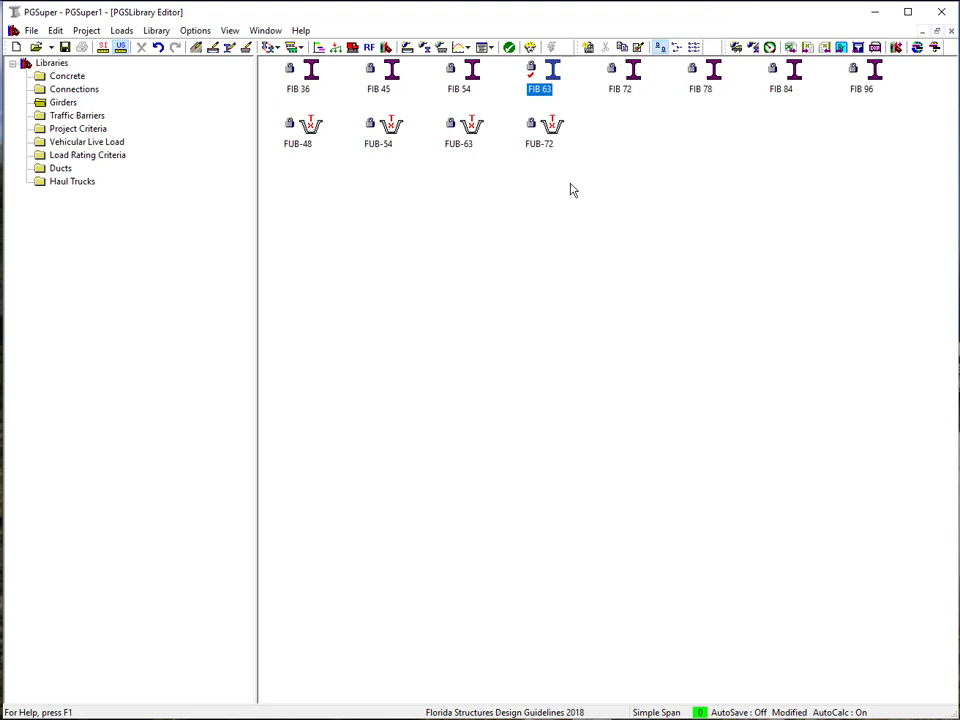
{"action": "right_click", "coordinate": [555, 78]}
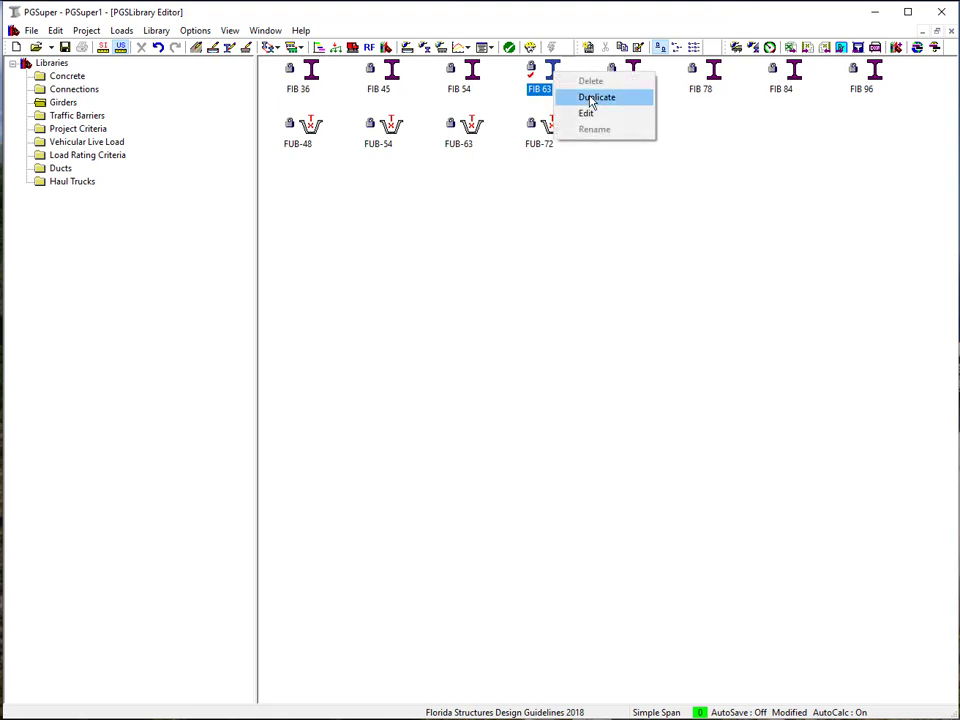
{"action": "left_click", "coordinate": [587, 97]}
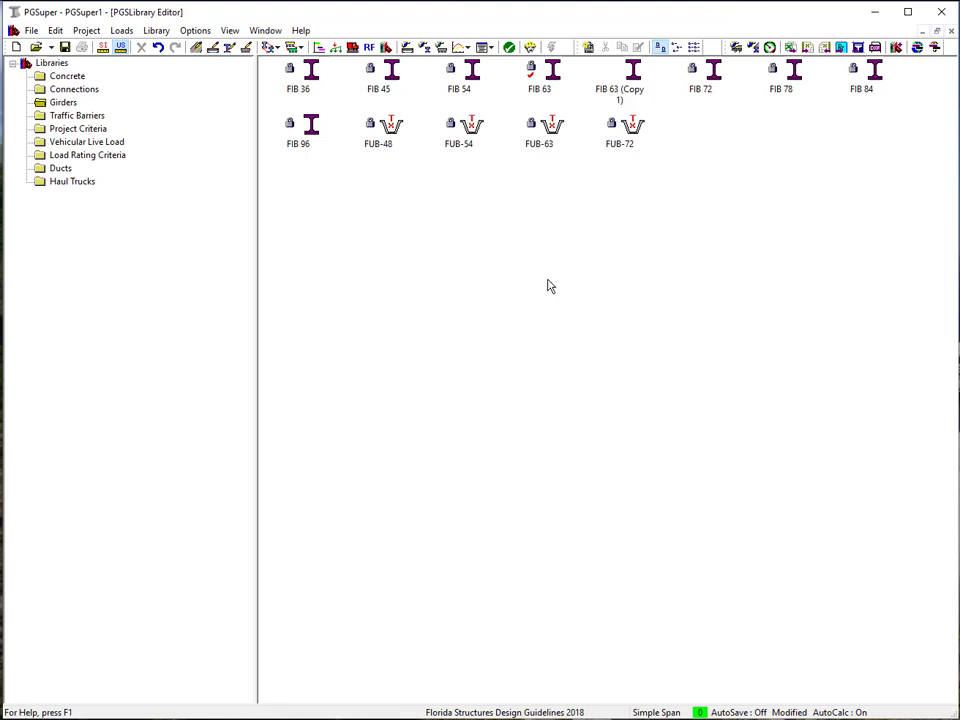
Step: Set the bridge's girder name to FIB 63 (Copy 1), accepting the reset of strands and rebar
{"action": "left_click", "coordinate": [631, 95]}
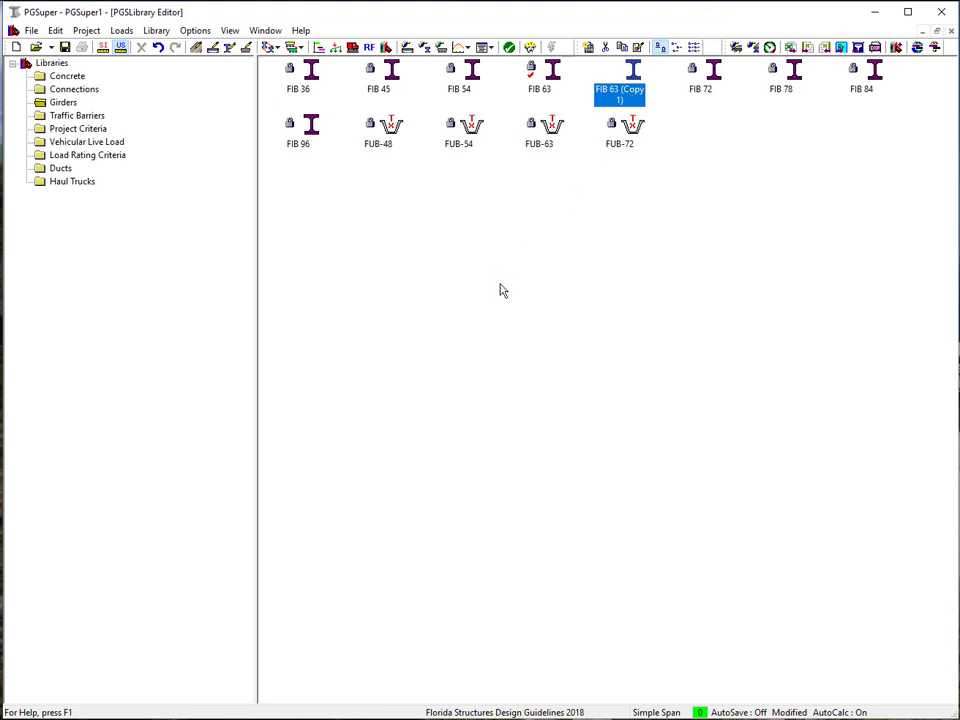
{"action": "left_click", "coordinate": [56, 32]}
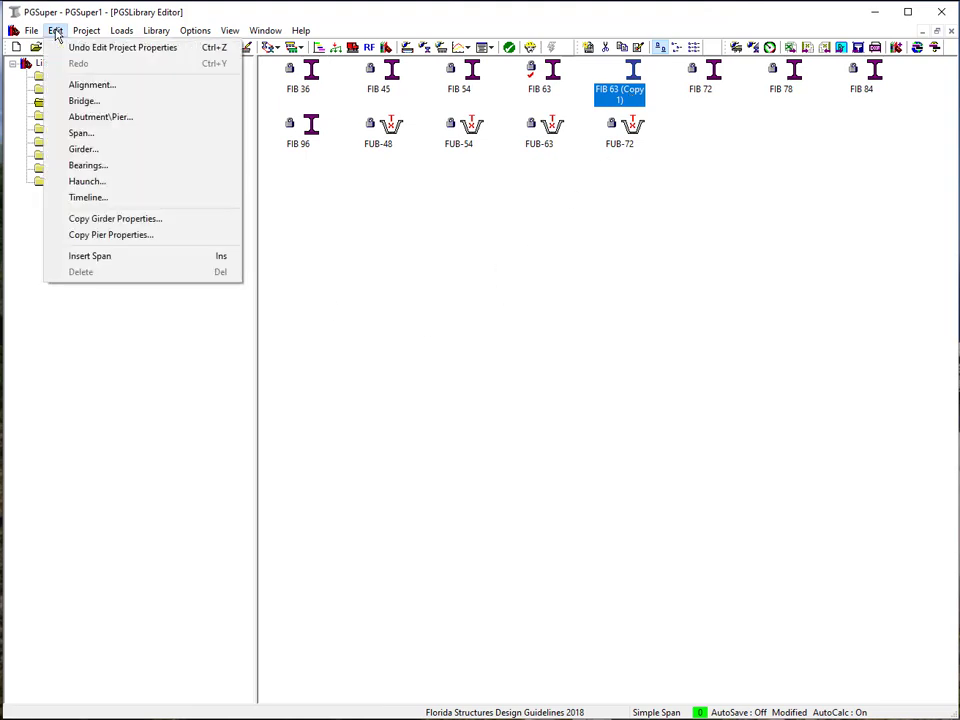
{"action": "left_click", "coordinate": [84, 102]}
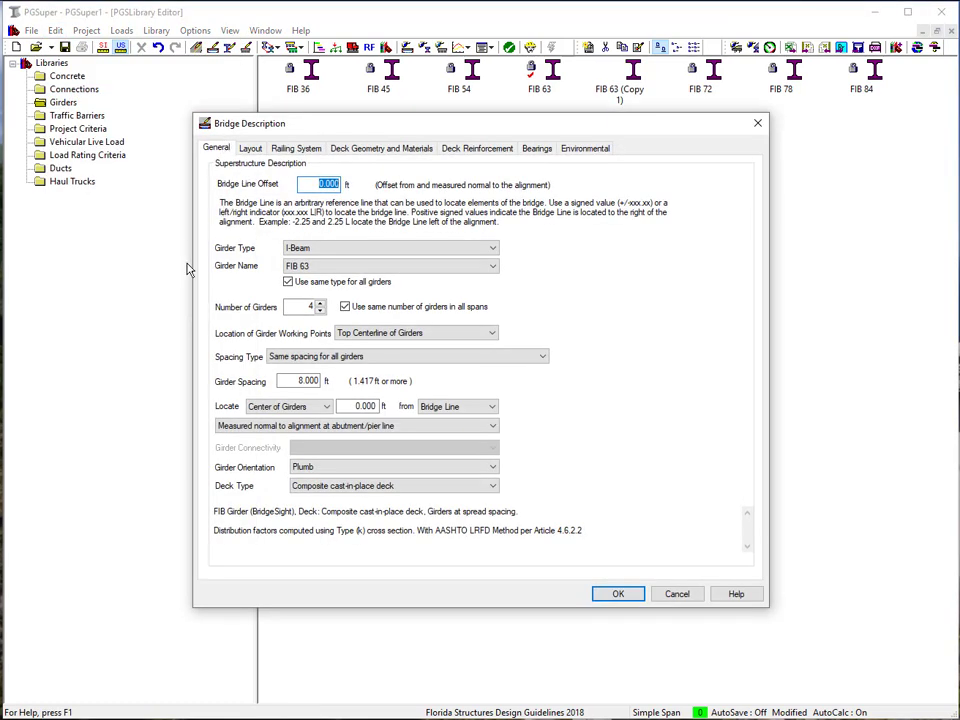
{"action": "left_click", "coordinate": [299, 267]}
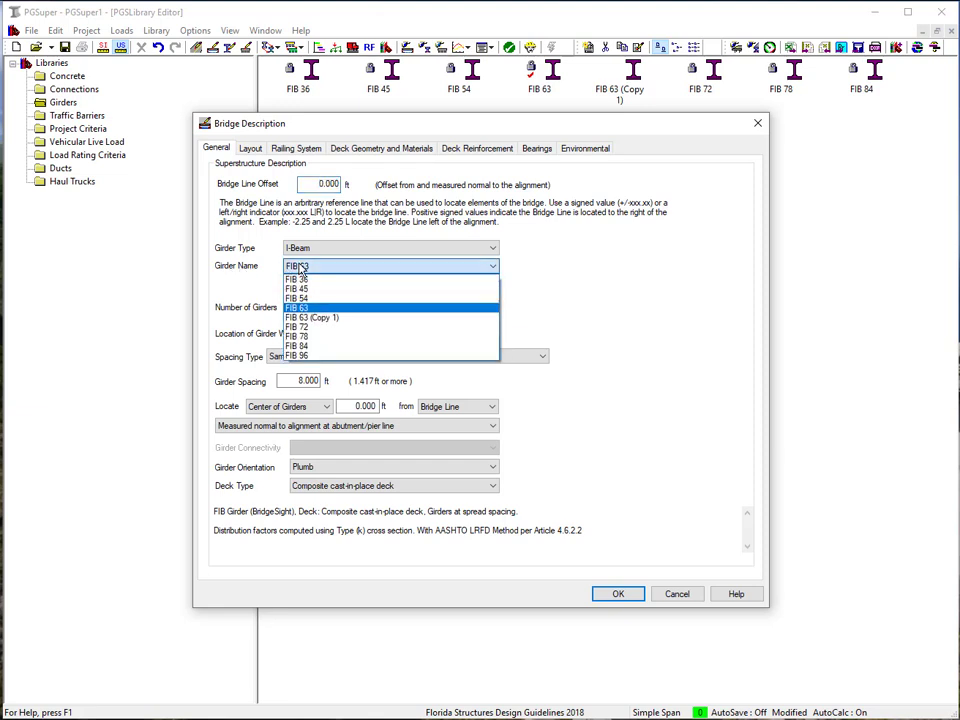
{"action": "left_click", "coordinate": [313, 318]}
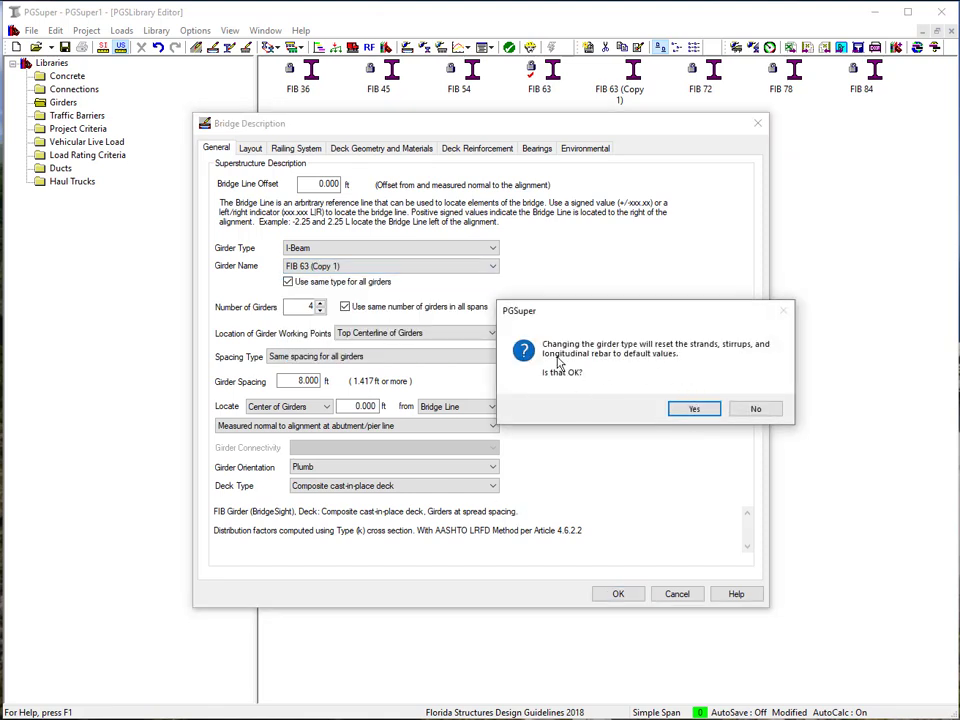
{"action": "left_click", "coordinate": [709, 411]}
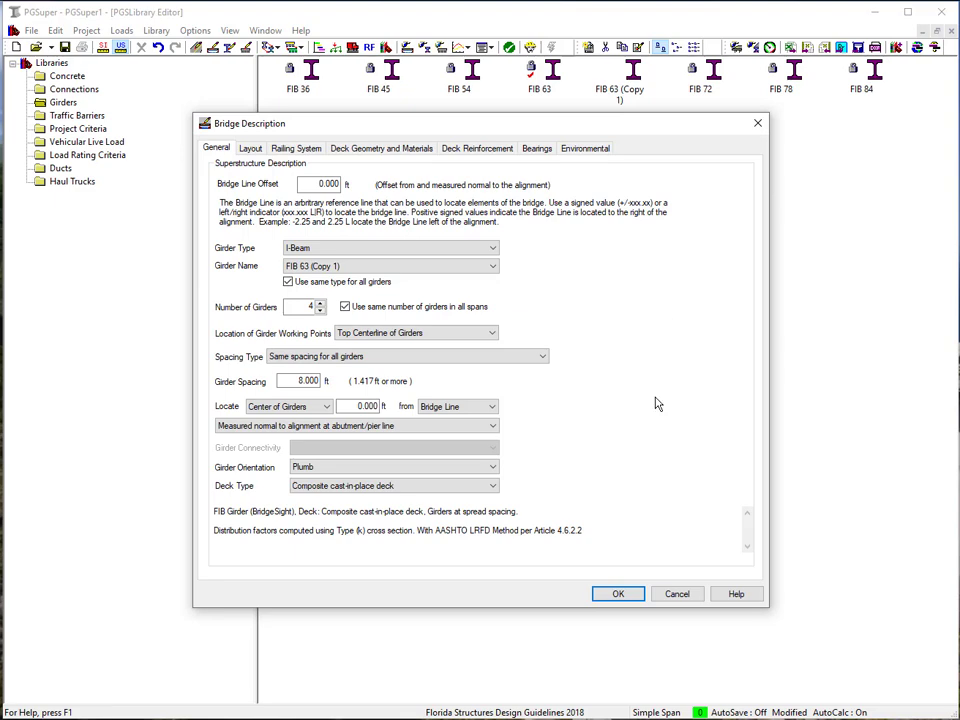
{"action": "left_click", "coordinate": [616, 595]}
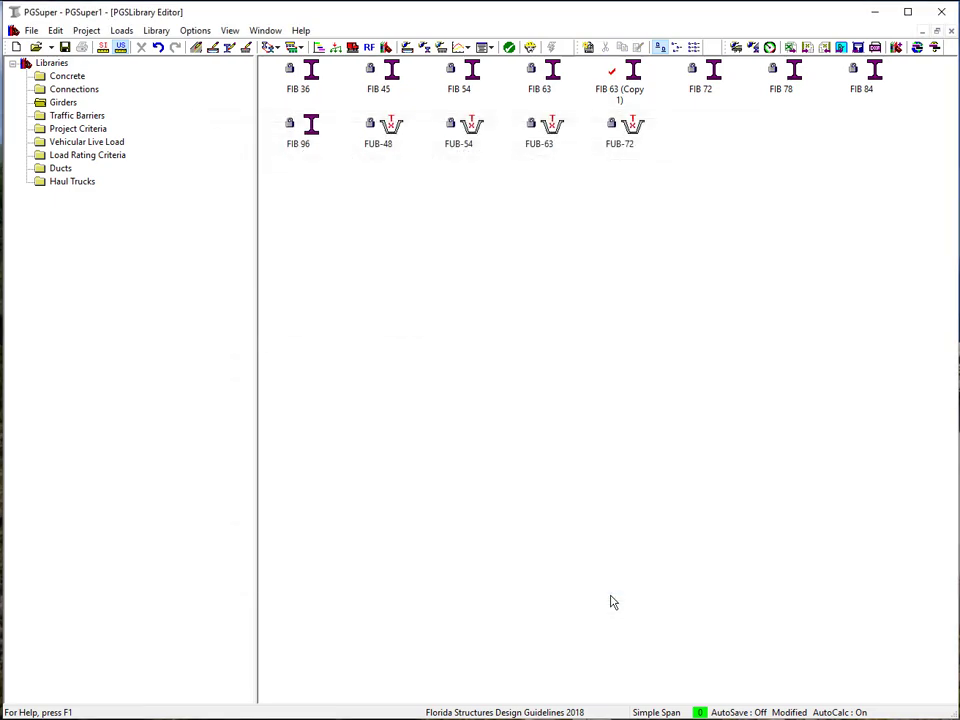
Step: Open the FIB 63 (Copy 1) girder entry and view its section at midspan
{"action": "left_click", "coordinate": [622, 92]}
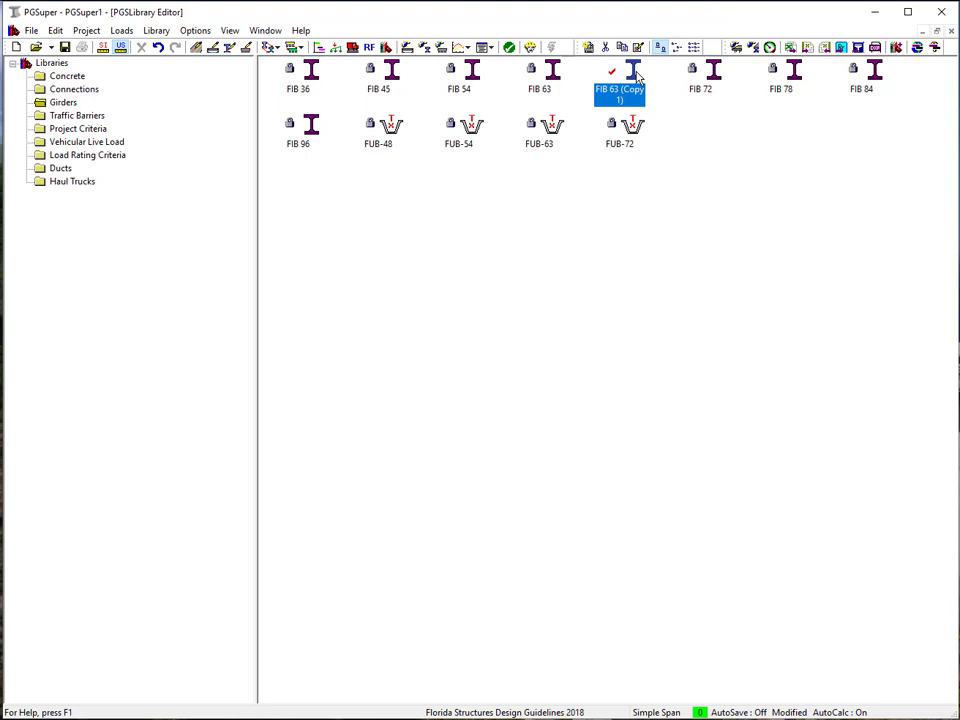
{"action": "double_click", "coordinate": [637, 76]}
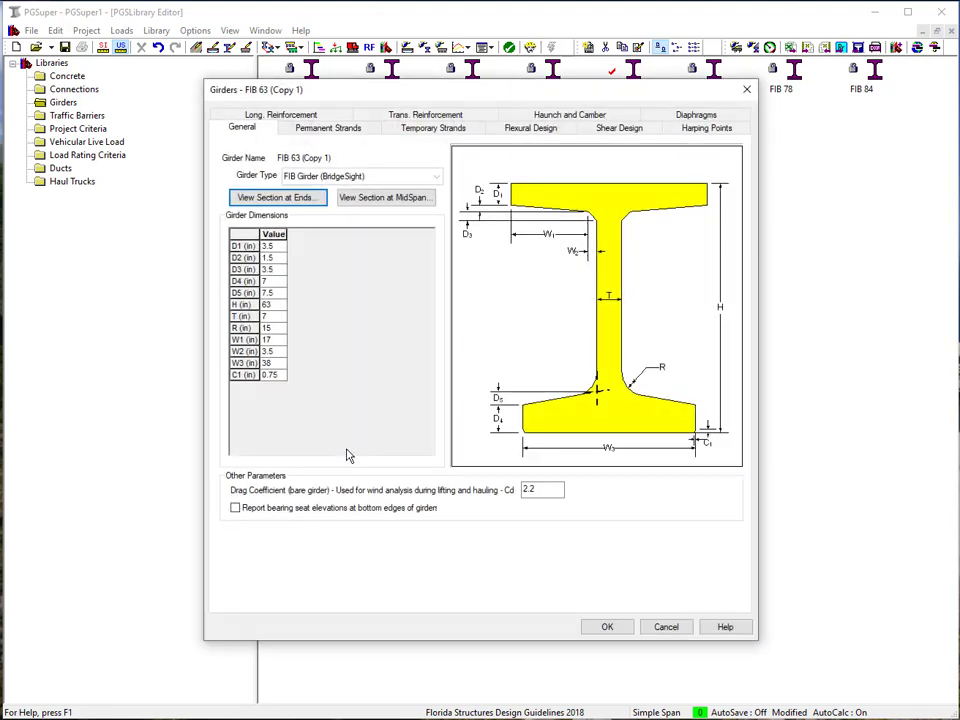
{"action": "left_click", "coordinate": [396, 200]}
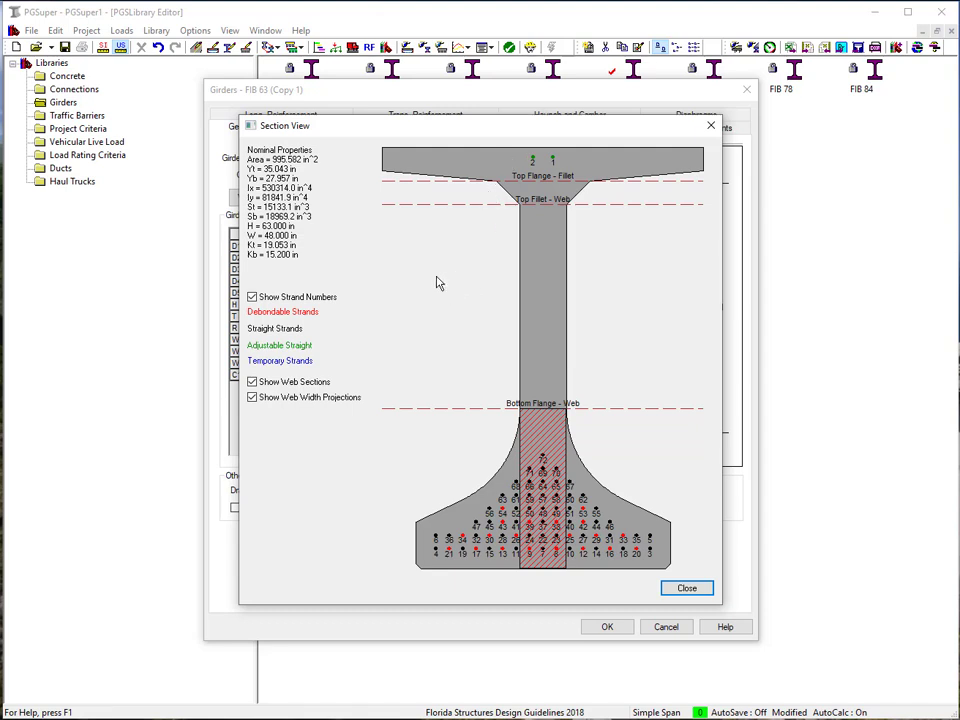
{"action": "left_click", "coordinate": [687, 589]}
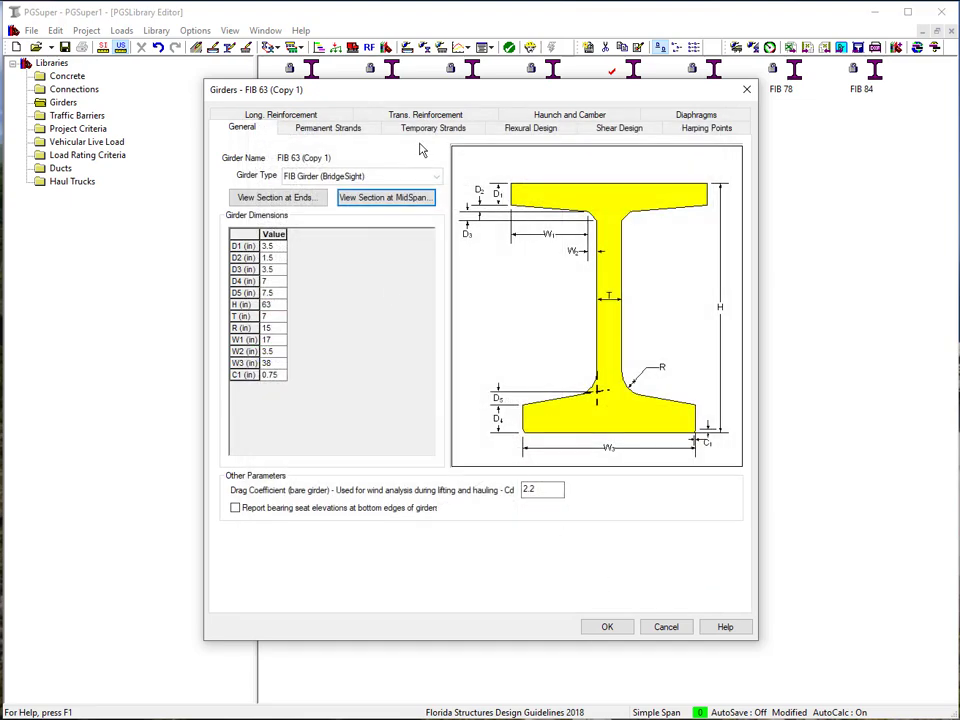
Step: Add a temporary strand location at Xt 4 in and Yt 2 in, then save the girder entry
{"action": "left_click", "coordinate": [430, 130]}
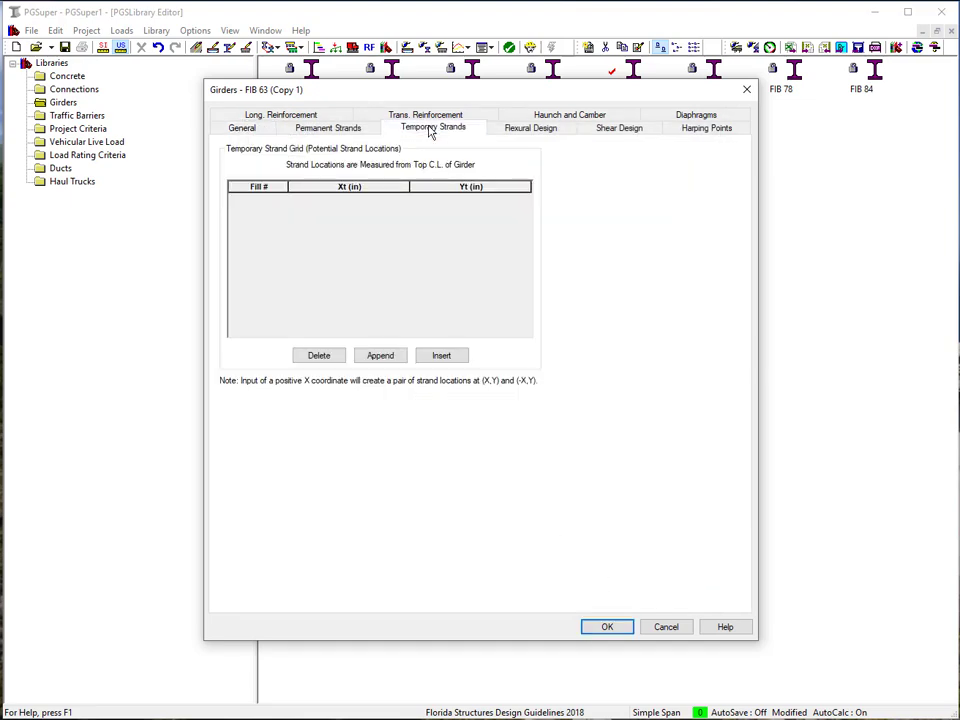
{"action": "left_click", "coordinate": [441, 358]}
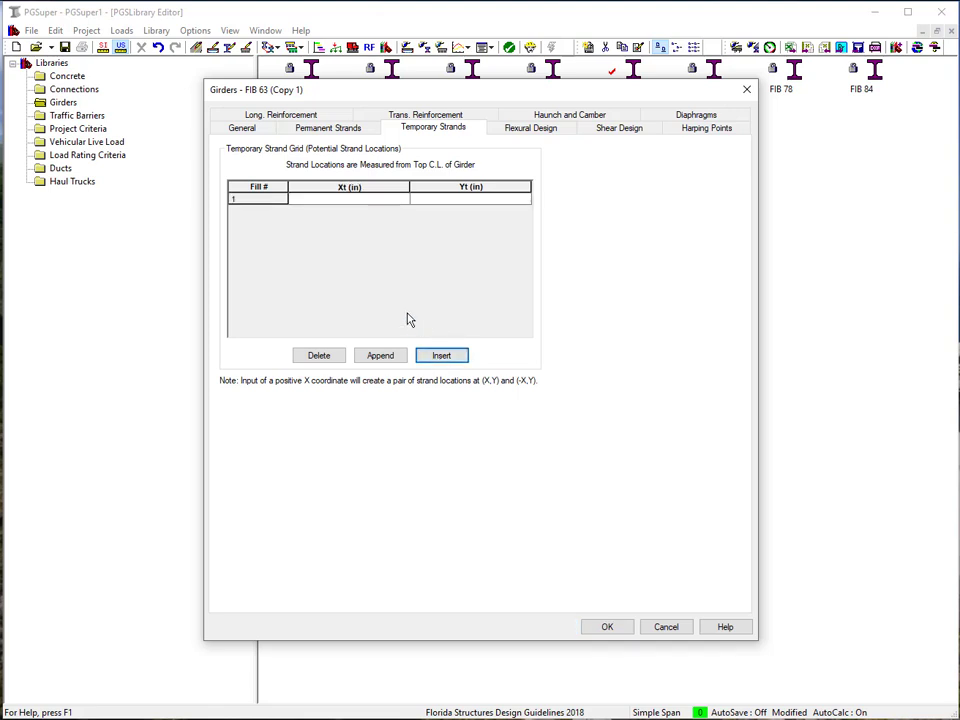
{"action": "type", "text": "4"}
{"action": "key", "text": "Tab"}
{"action": "type", "text": "2"}
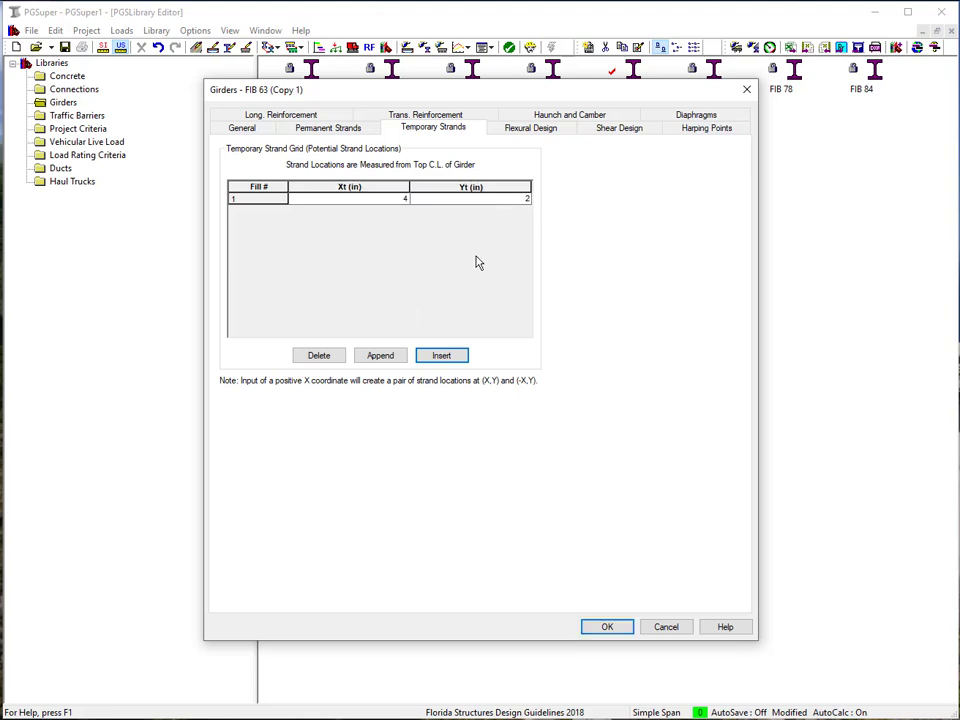
{"action": "left_click", "coordinate": [607, 628]}
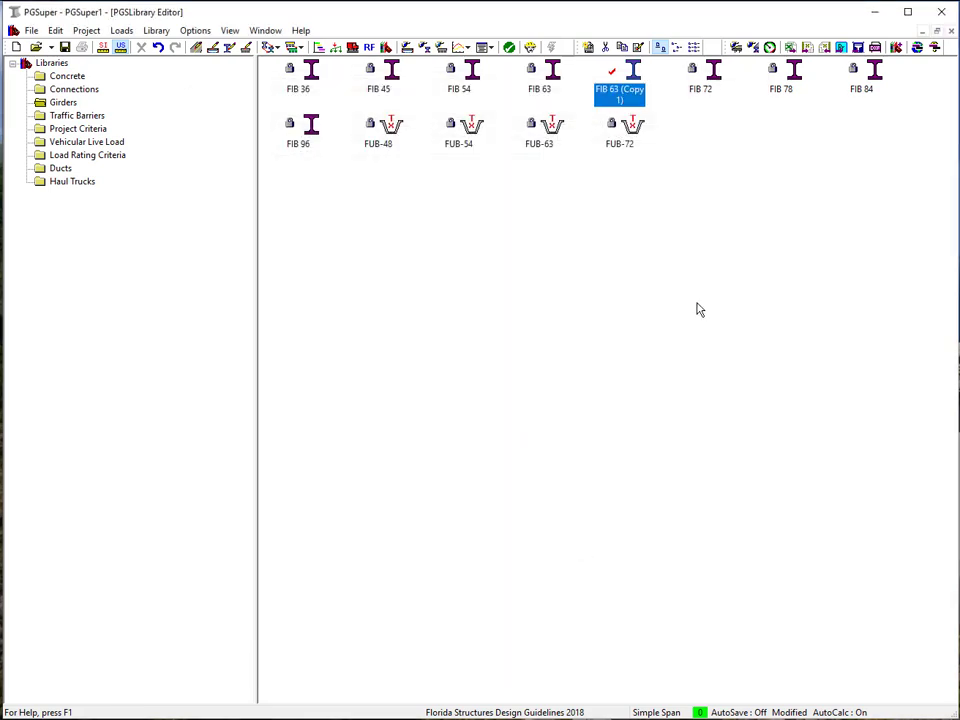
Step: Close the library editor and edit Span 1 Girder A's strands, setting 2 temporary strands and increasing the straight strand count
{"action": "left_click", "coordinate": [951, 31]}
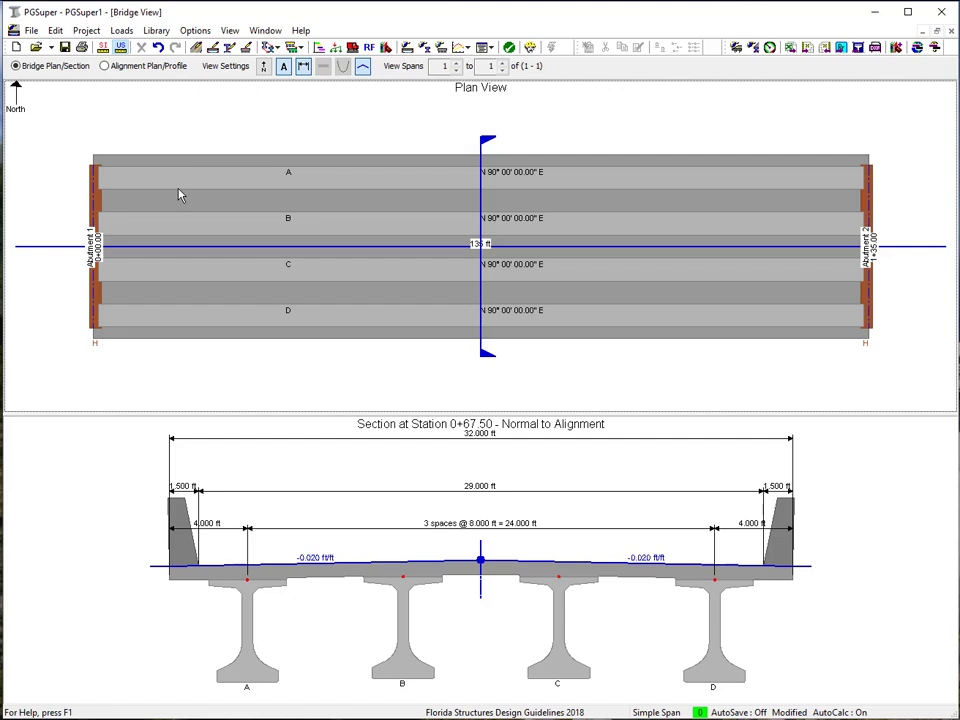
{"action": "mouse_move", "coordinate": [187, 190]}
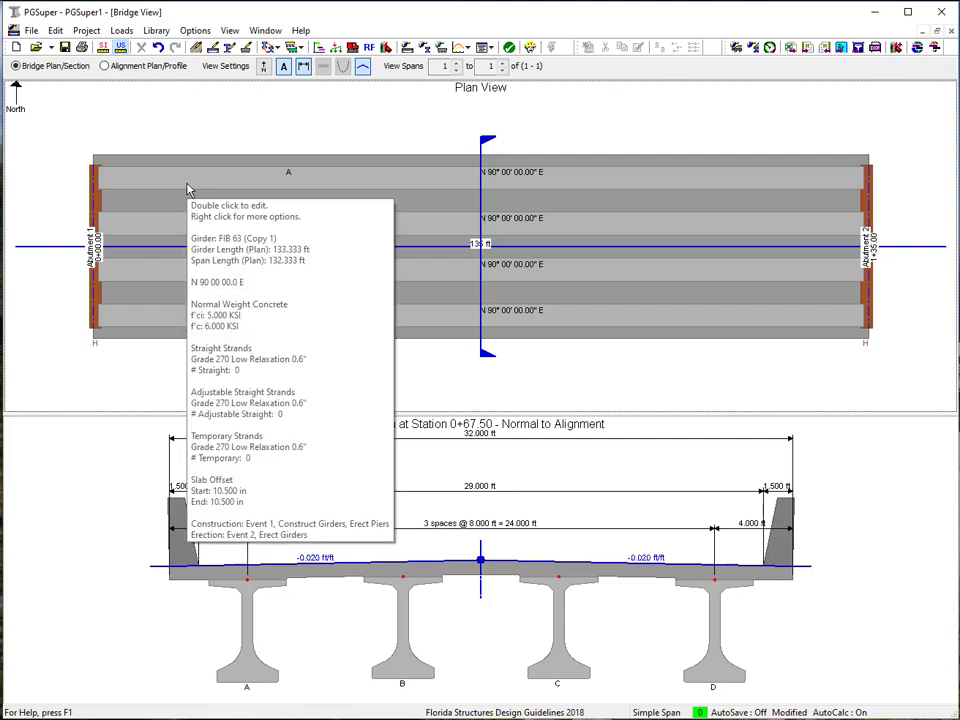
{"action": "left_click", "coordinate": [55, 31]}
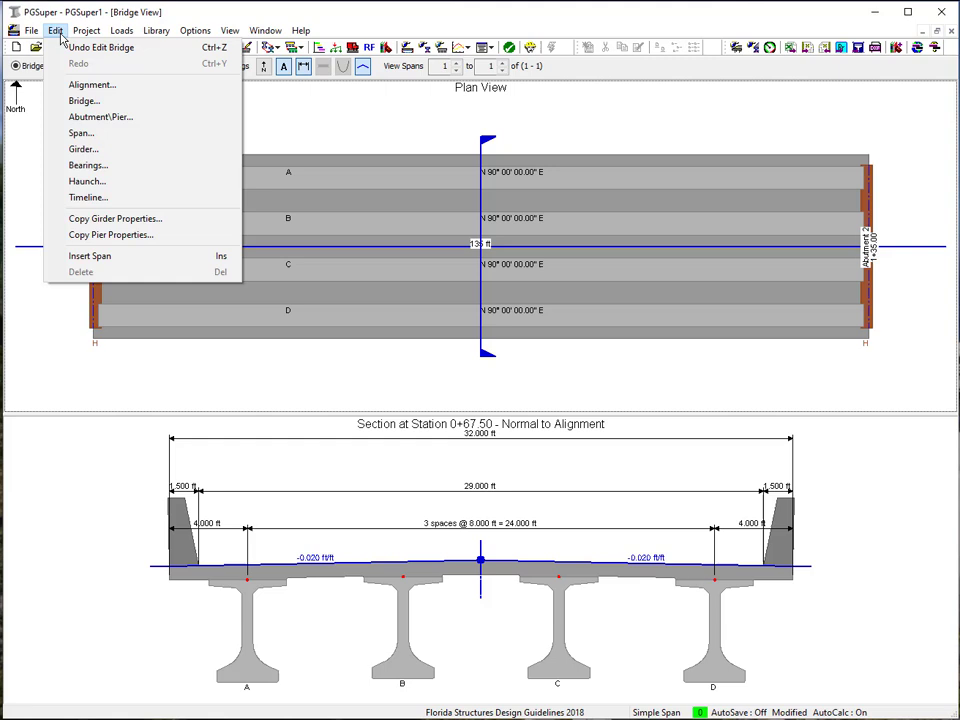
{"action": "left_click", "coordinate": [89, 152]}
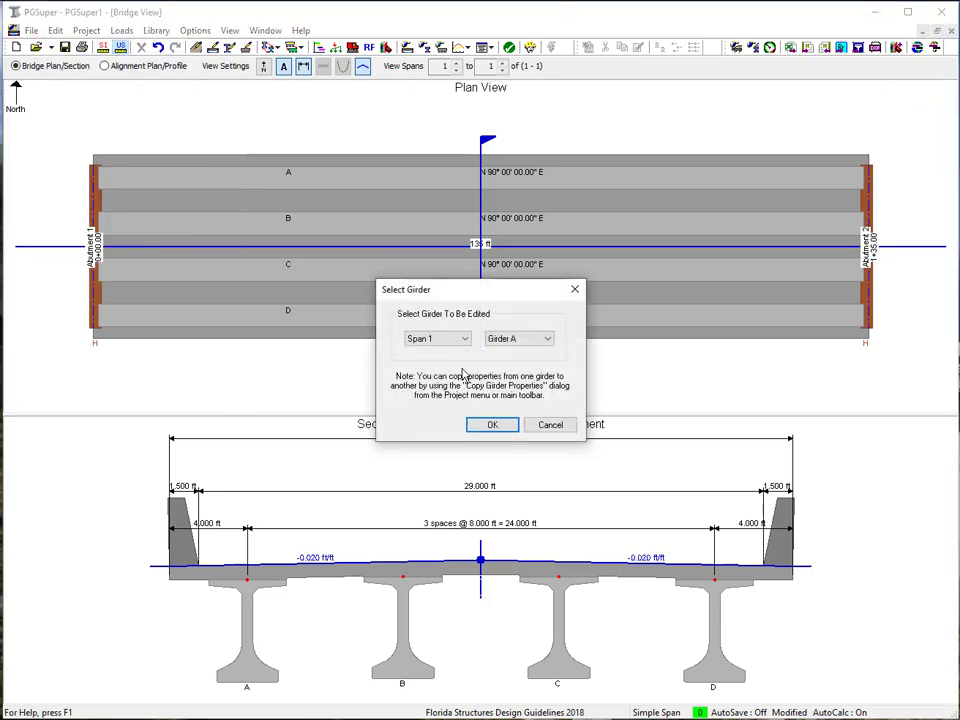
{"action": "left_click", "coordinate": [499, 428]}
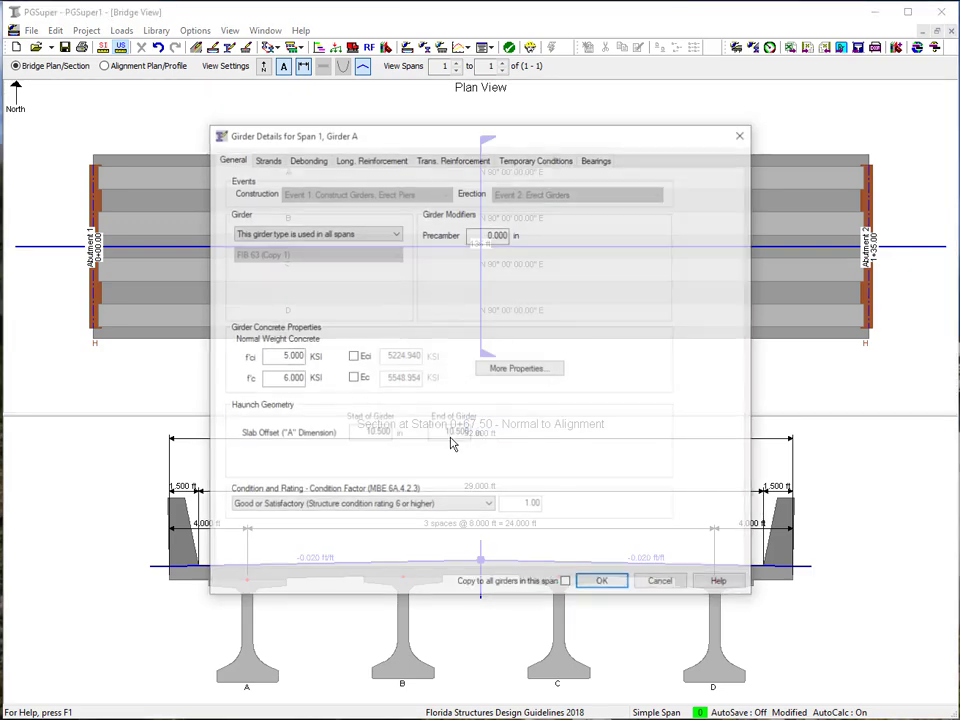
{"action": "left_click", "coordinate": [265, 159]}
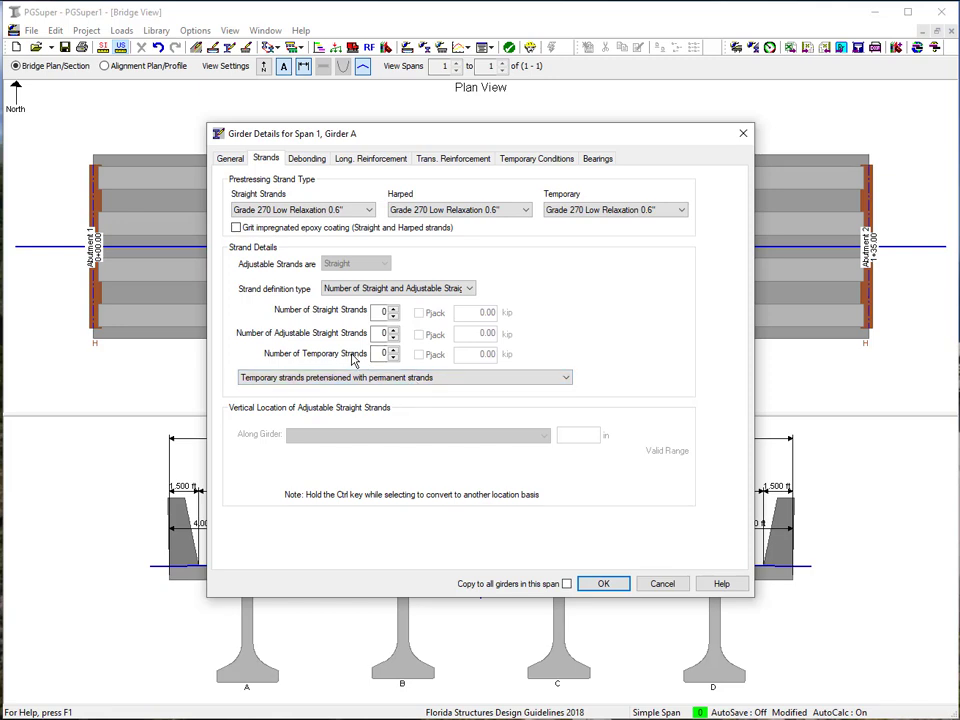
{"action": "left_click", "coordinate": [394, 356]}
{"action": "left_click", "coordinate": [394, 313]}
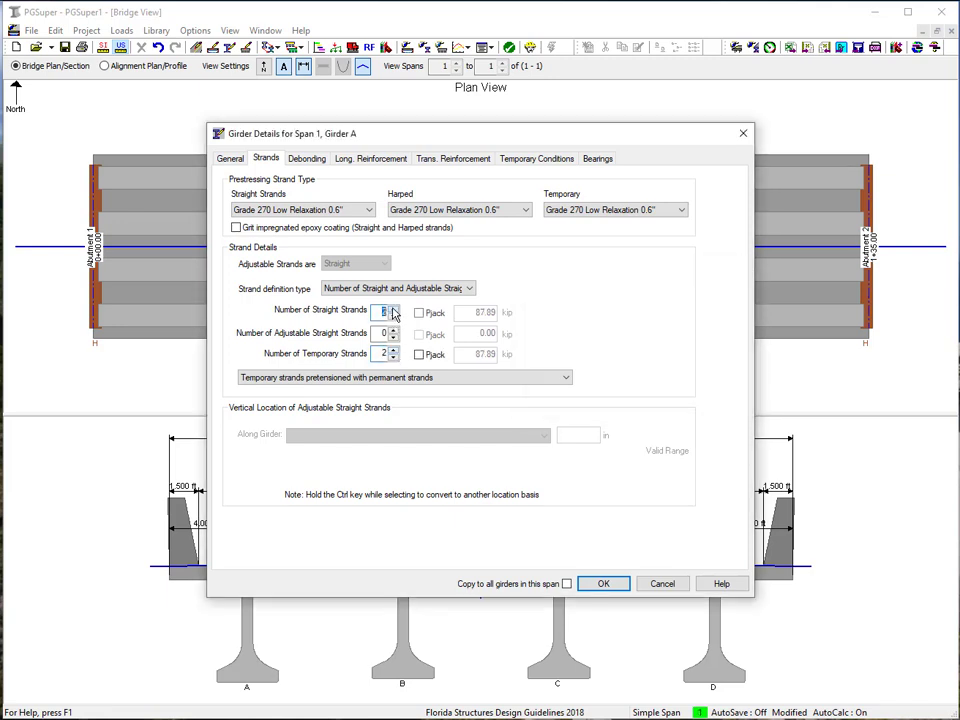
{"action": "left_click", "coordinate": [394, 313]}
{"action": "left_click", "coordinate": [394, 313]}
{"action": "left_click", "coordinate": [394, 313]}
{"action": "left_click", "coordinate": [394, 313]}
{"action": "left_click", "coordinate": [612, 586]}
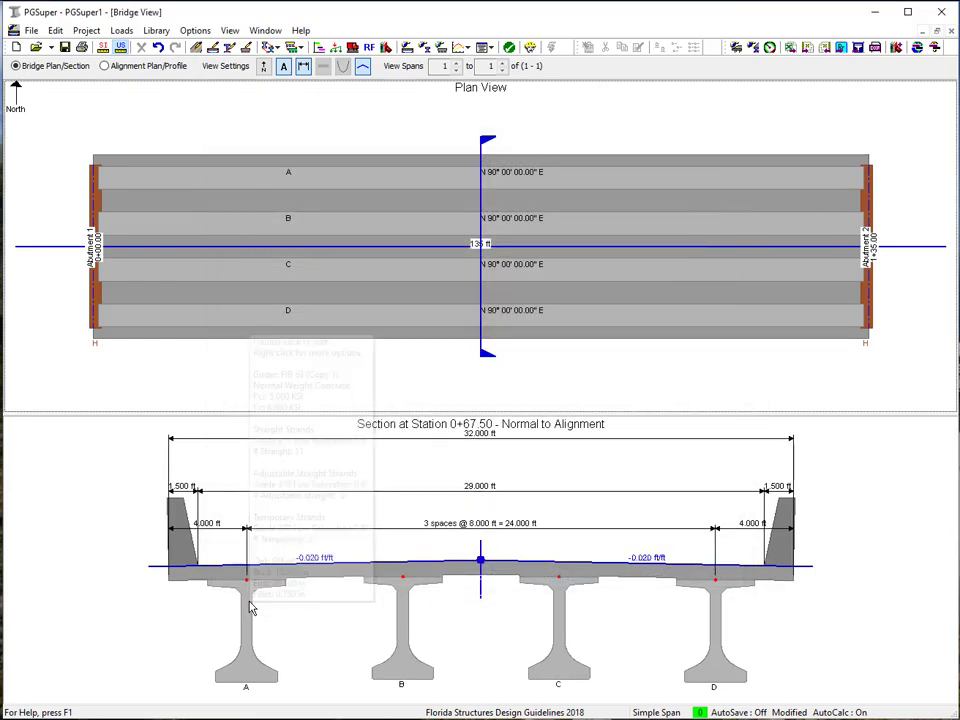
Step: Select Girder A in the bridge section and open its Girder View
{"action": "left_click", "coordinate": [250, 607]}
{"action": "right_click", "coordinate": [250, 607]}
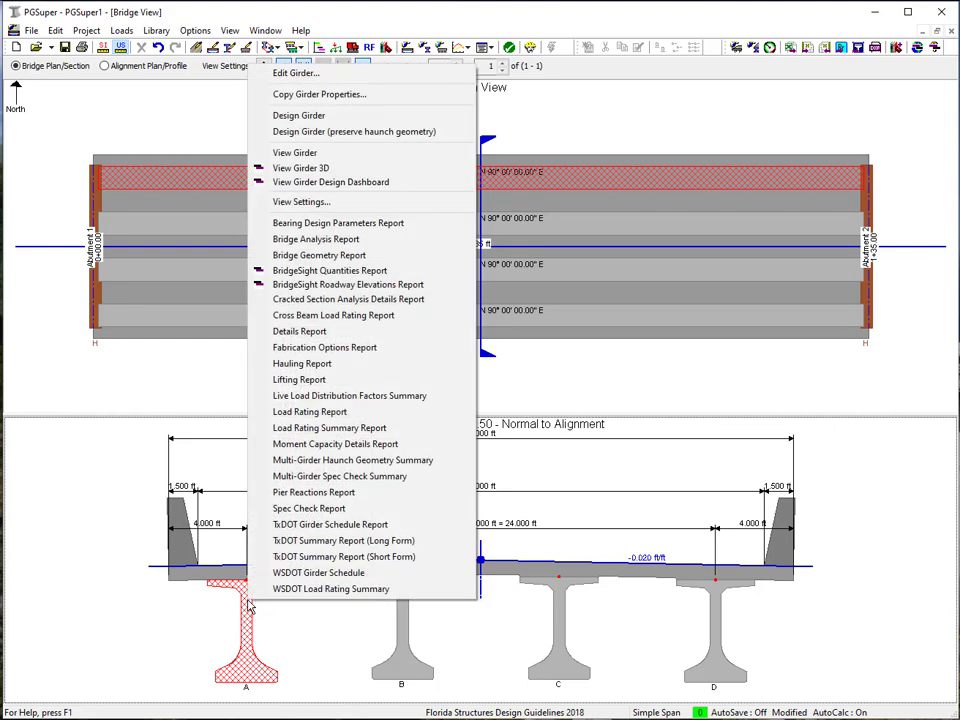
{"action": "left_click", "coordinate": [306, 155]}
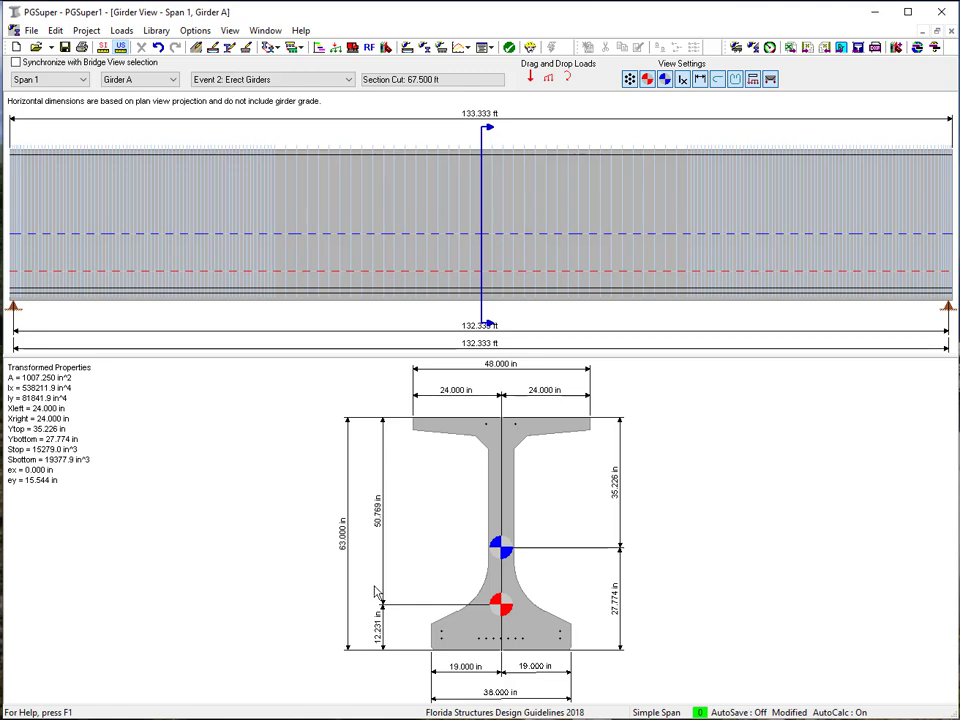